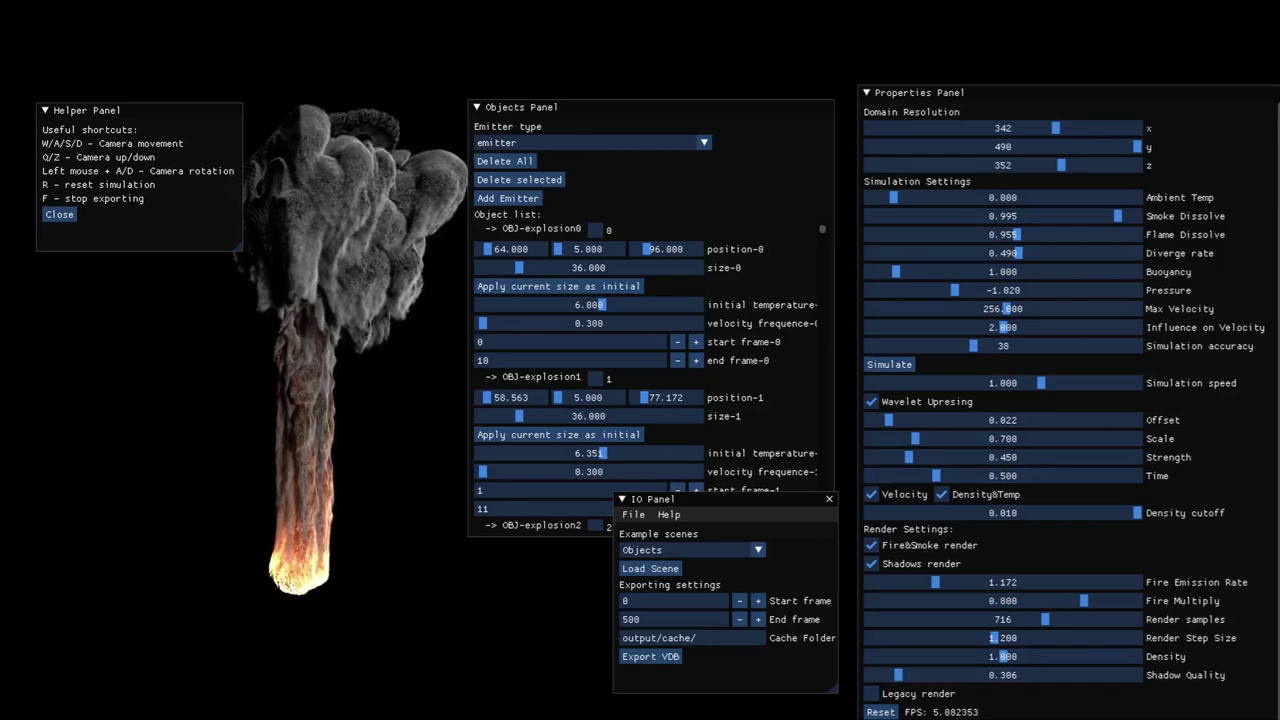
Turn Shadows render off and drag Fire Multiply down to 0
click(871, 563)
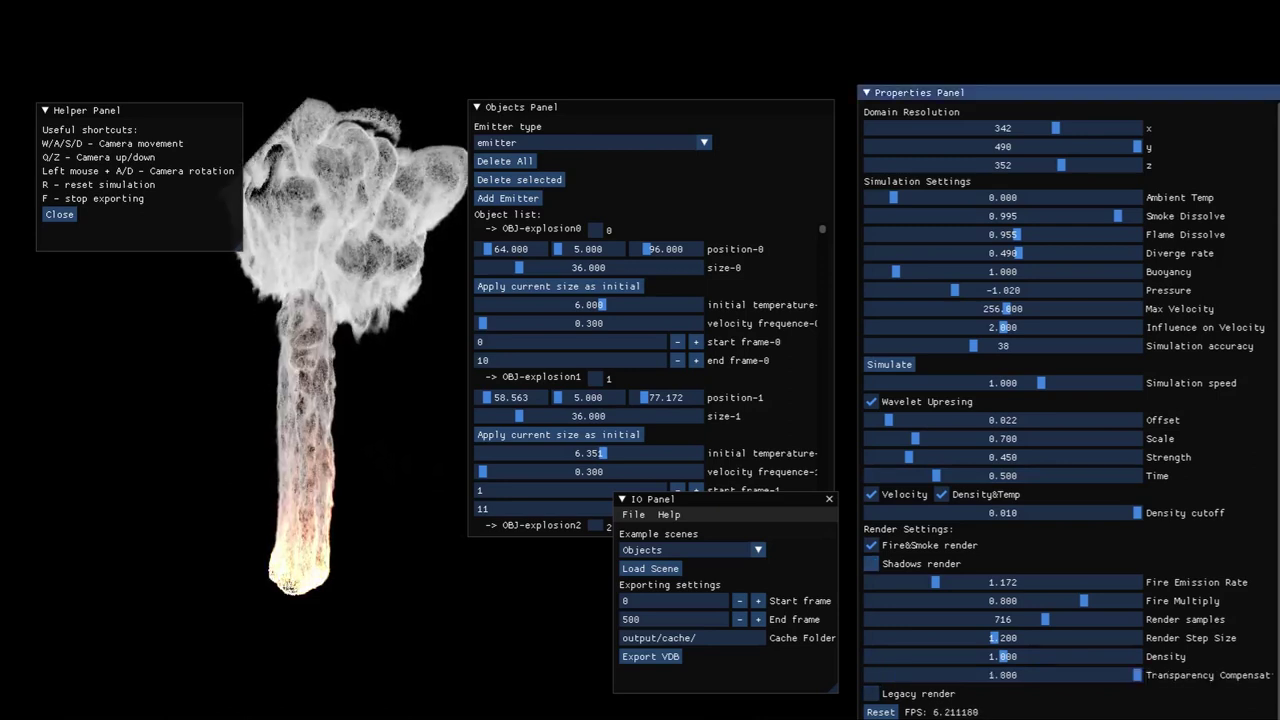
click(871, 563)
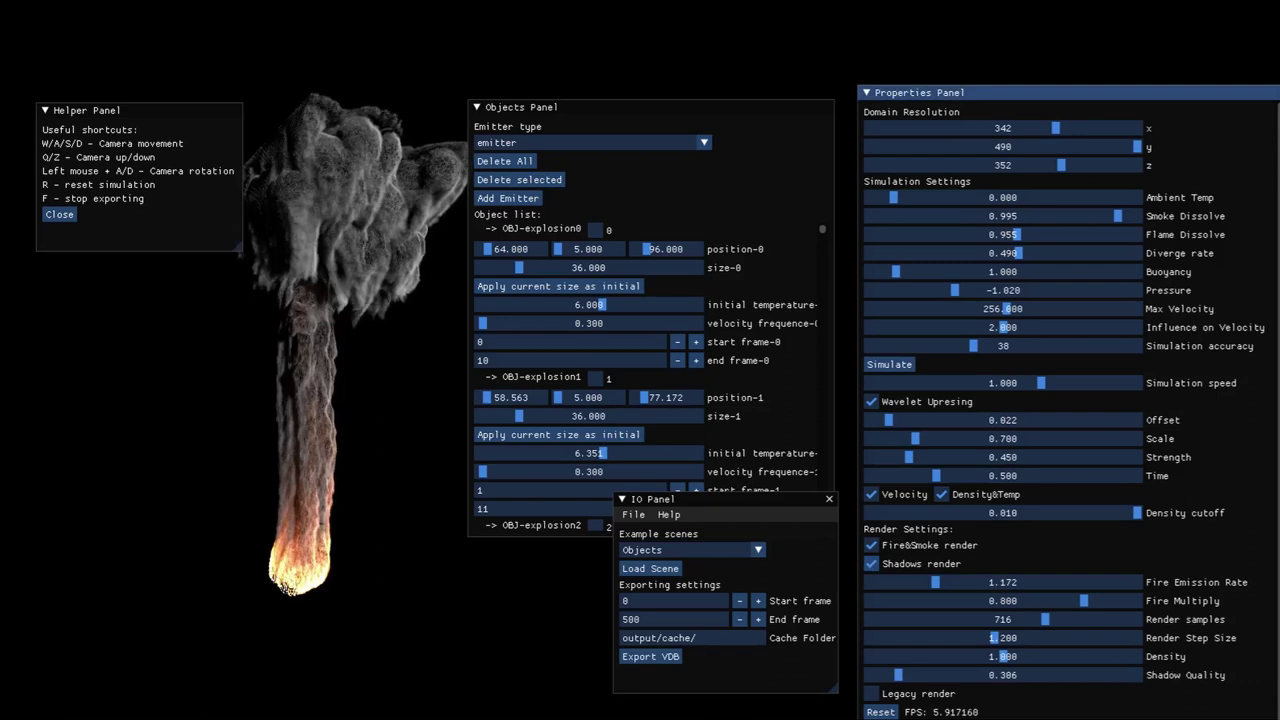
drag(946, 600, 868, 600)
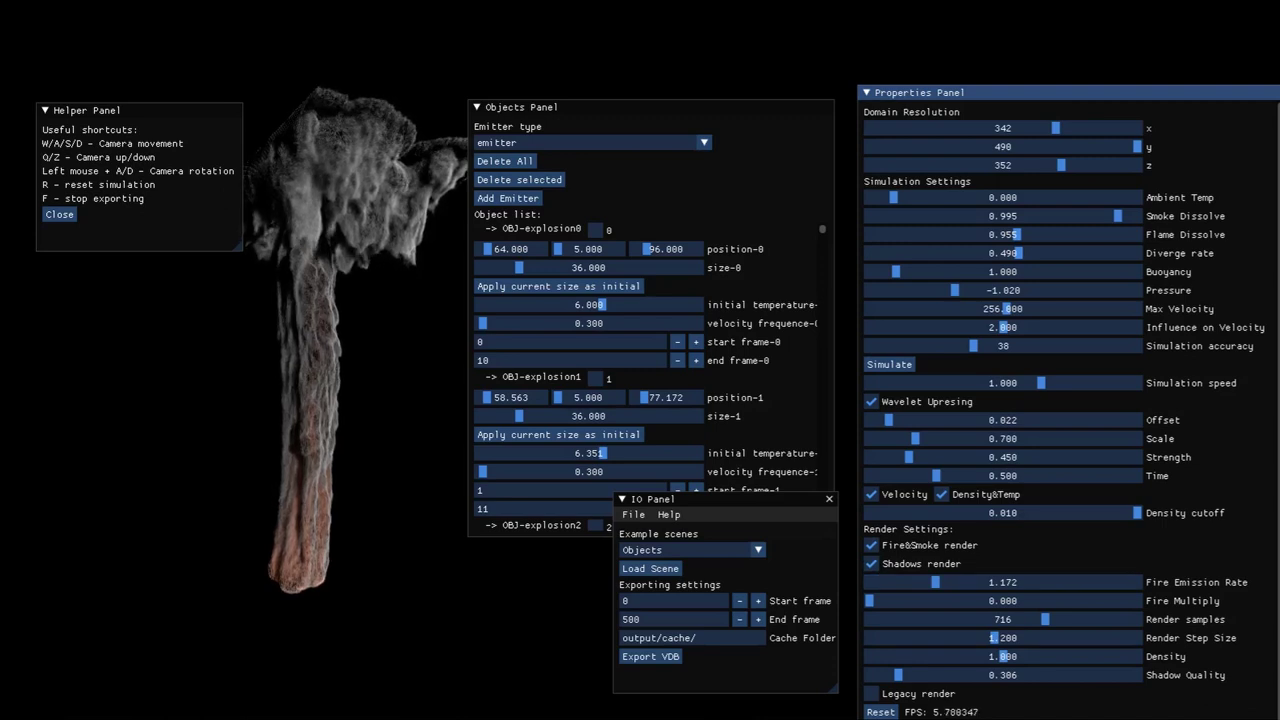
click(871, 564)
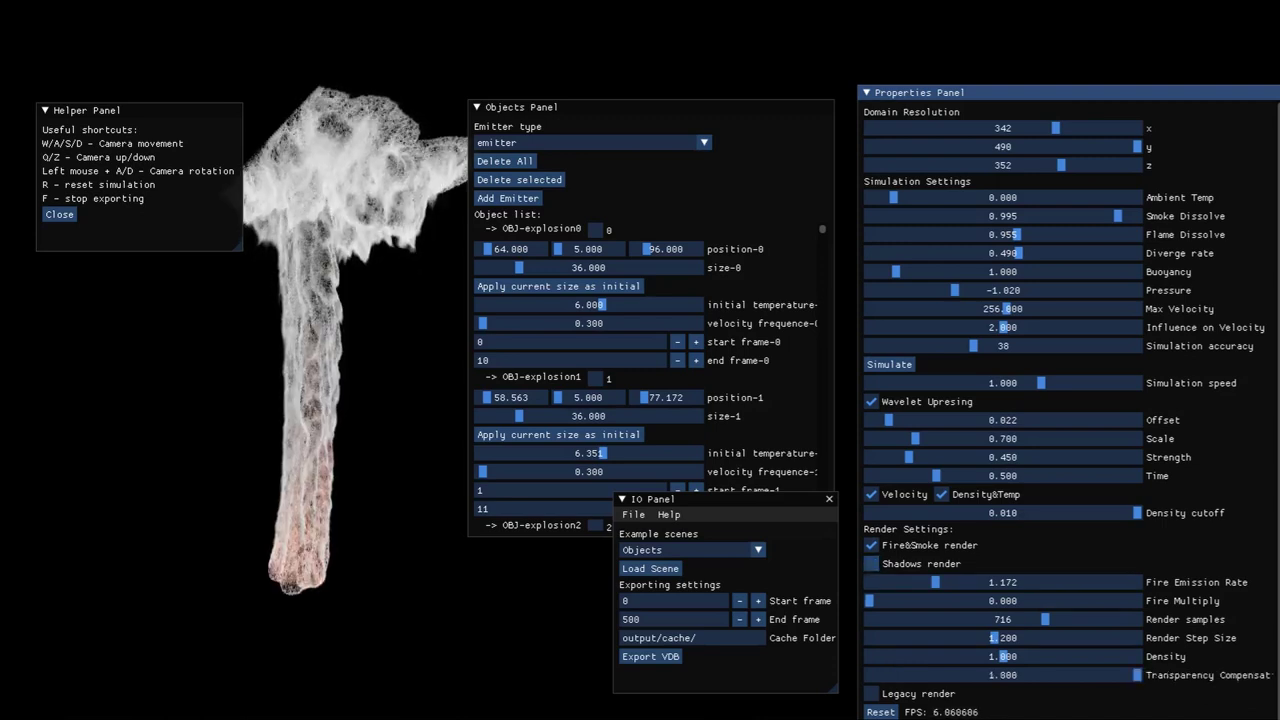
Set Transparency Compensation to 0.219 and Fire Emission Rate to 0.966
click(970, 675)
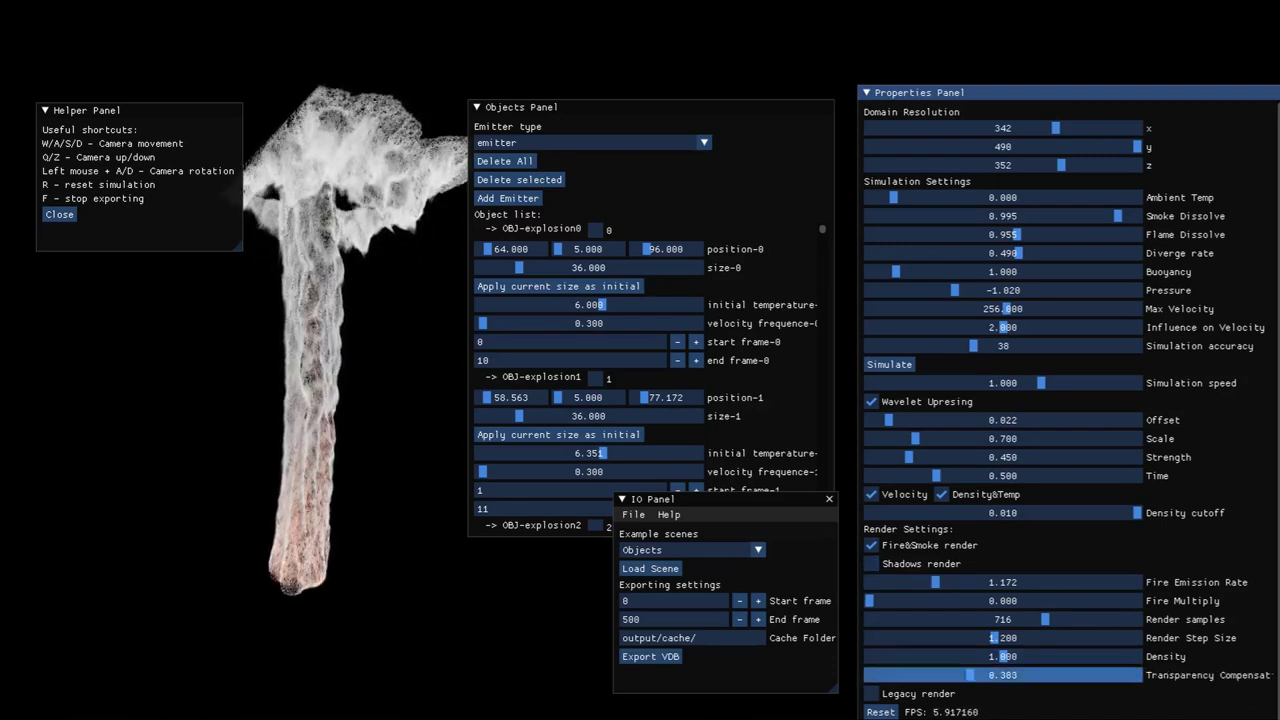
drag(970, 675, 925, 675)
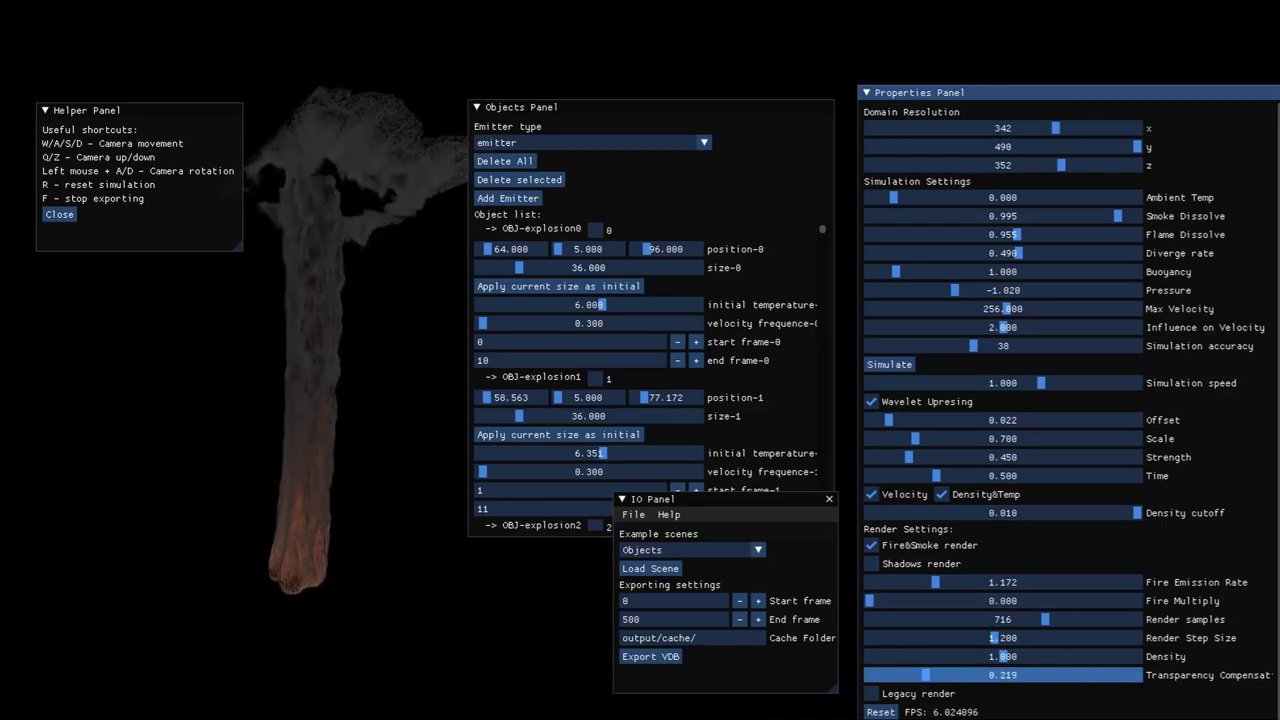
drag(935, 582, 885, 582)
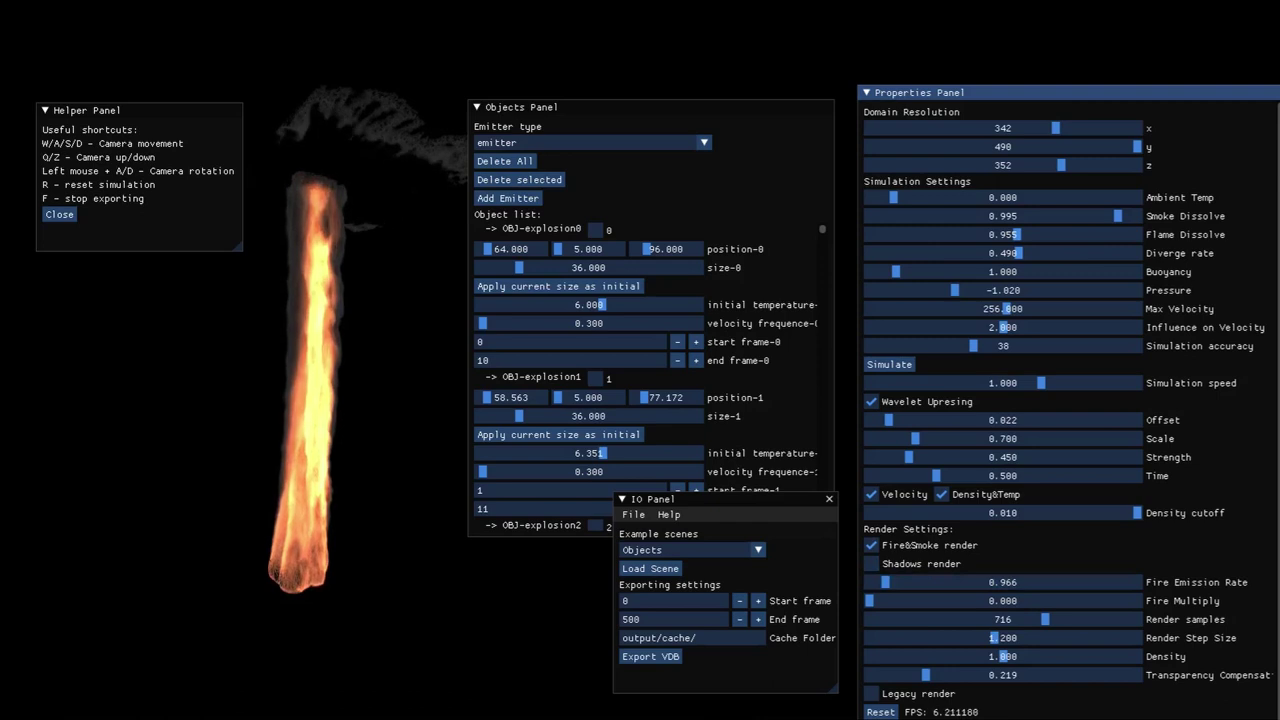
Reset the simulation with R and raise Fire Emission Rate to 1.019
key(r)
click(887, 582)
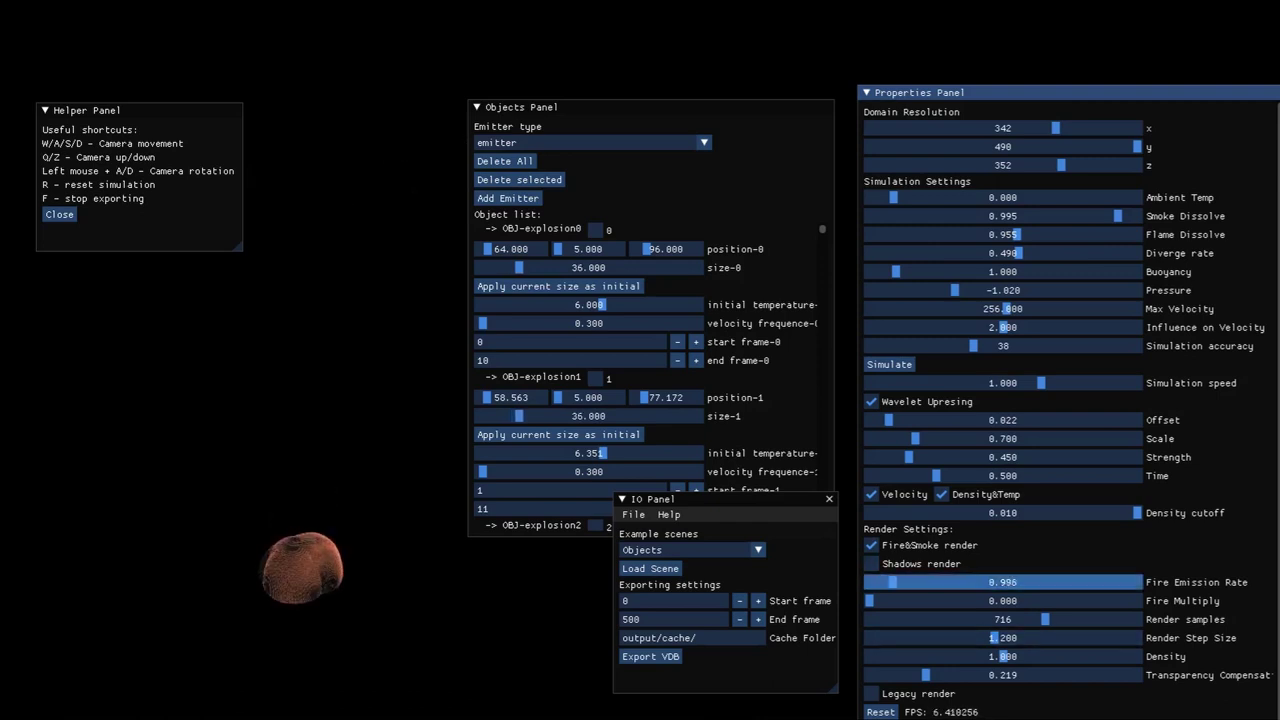
drag(892, 582, 898, 582)
Set Fire Multiply to 0.084 and Render samples to 711
click(892, 600)
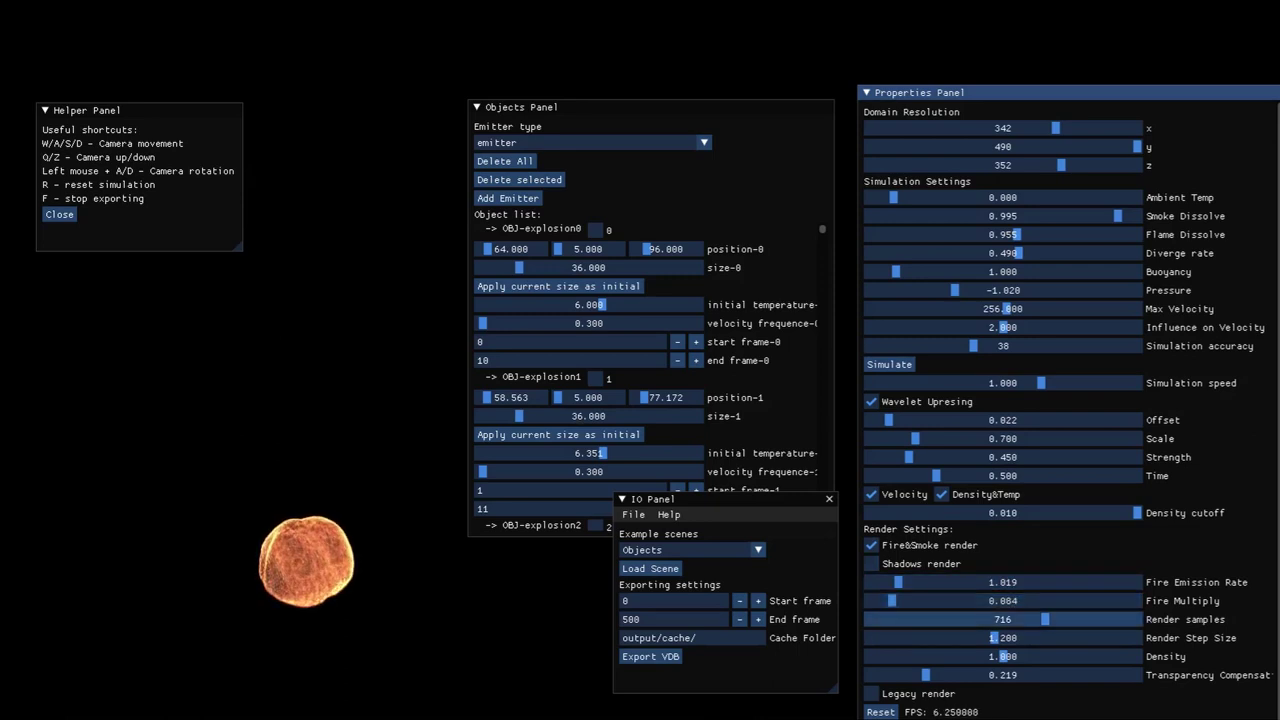
drag(1000, 92, 992, 90)
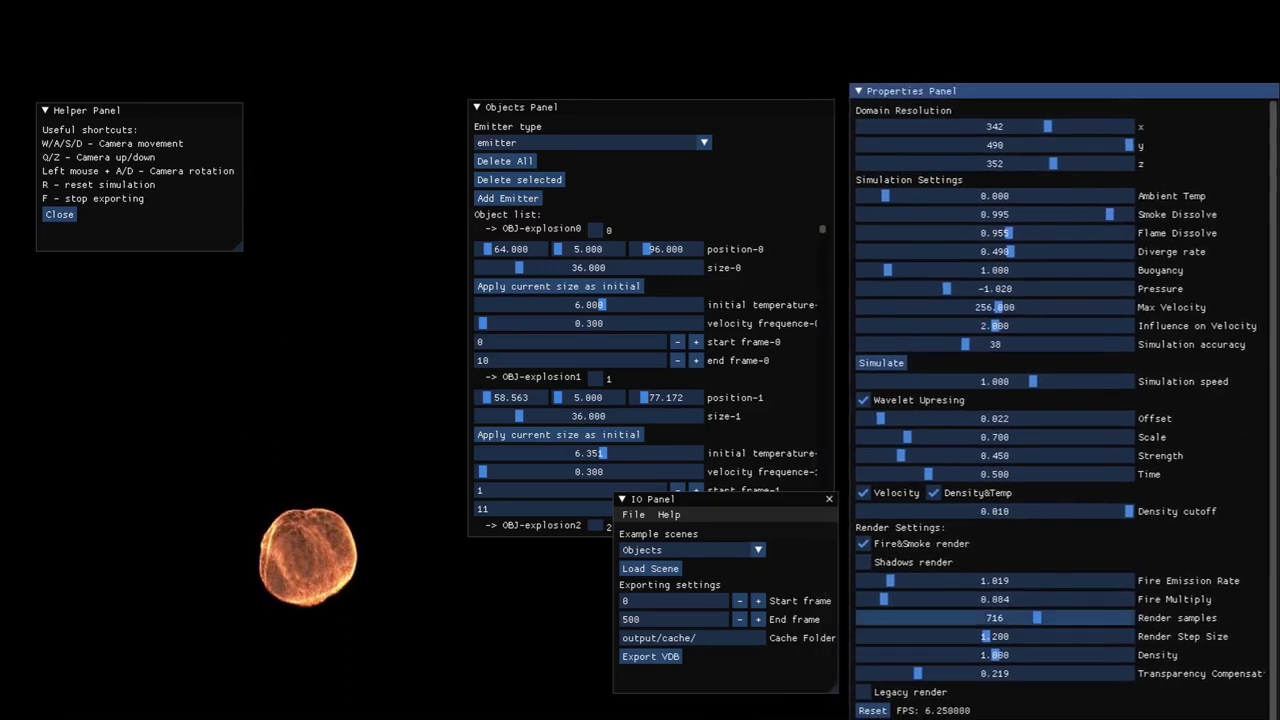
drag(933, 617, 1035, 617)
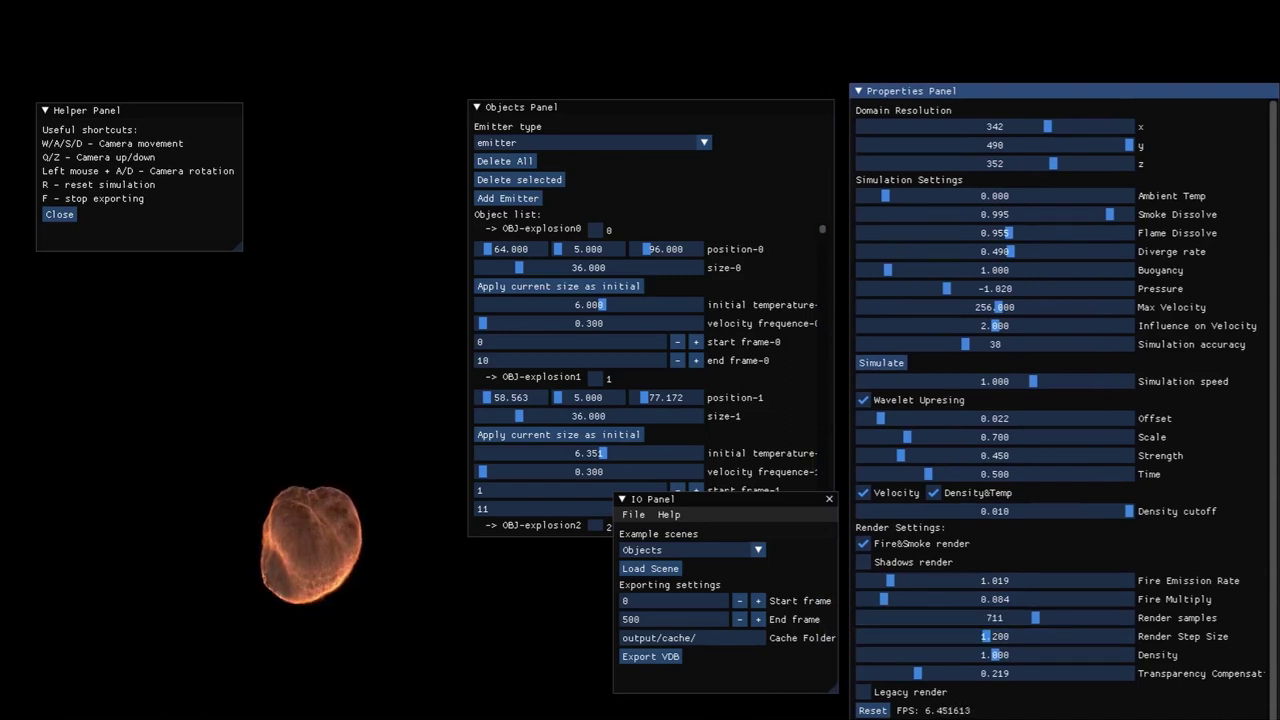
Re-enable Shadows render; set Fire Multiply 0.726, Fire Emission Rate 1.324, Render samples 859
click(863, 562)
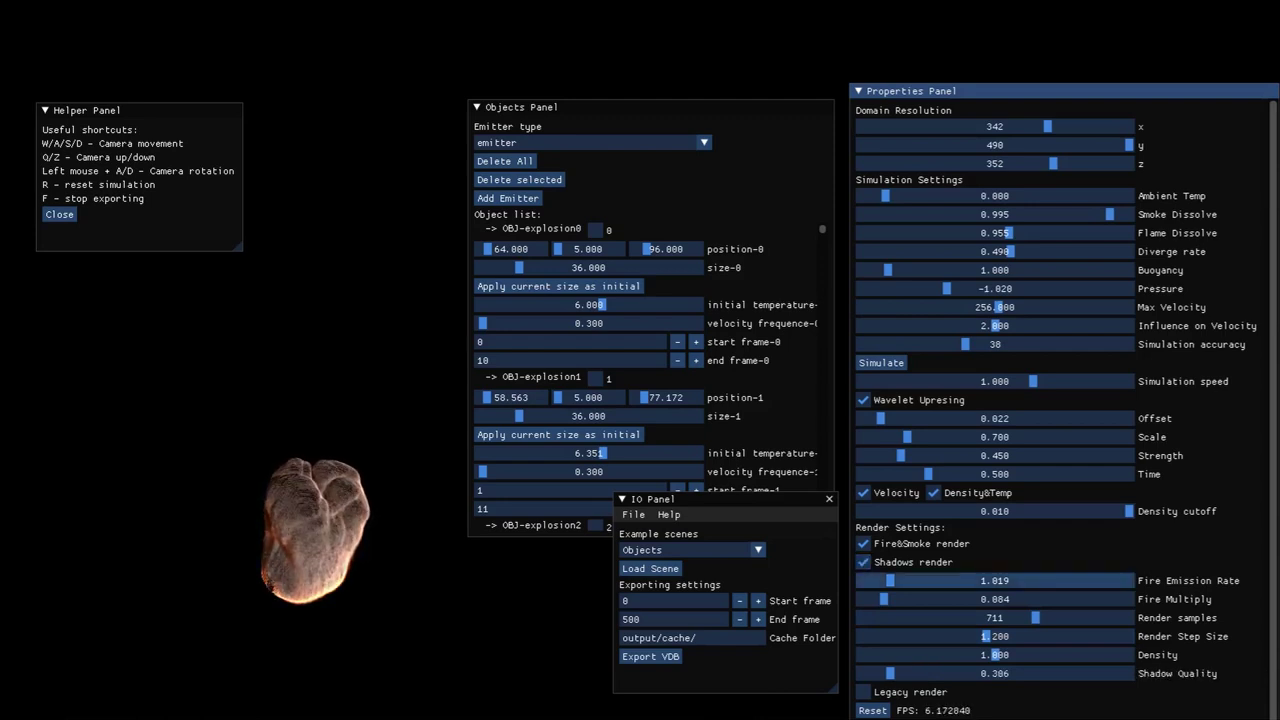
drag(884, 599, 1055, 599)
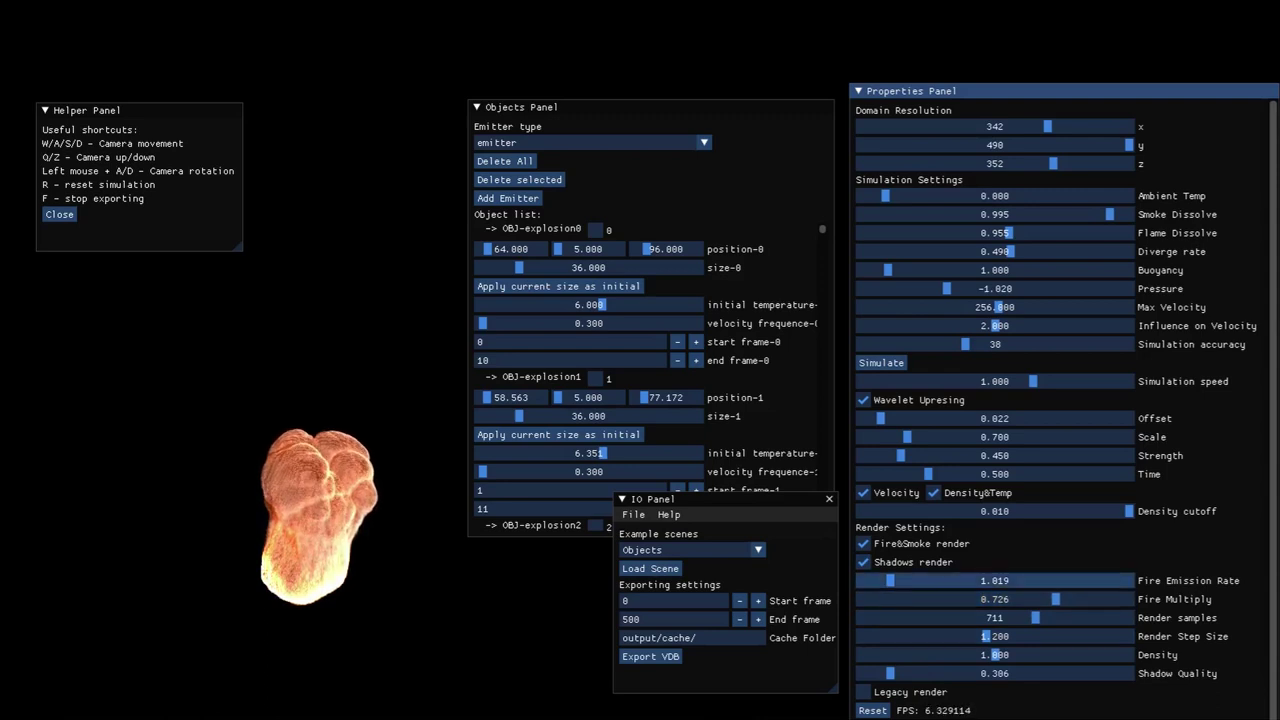
mouse_move(890, 580)
mouse_down()
mouse_move(1000, 580)
mouse_move(966, 580)
mouse_up()
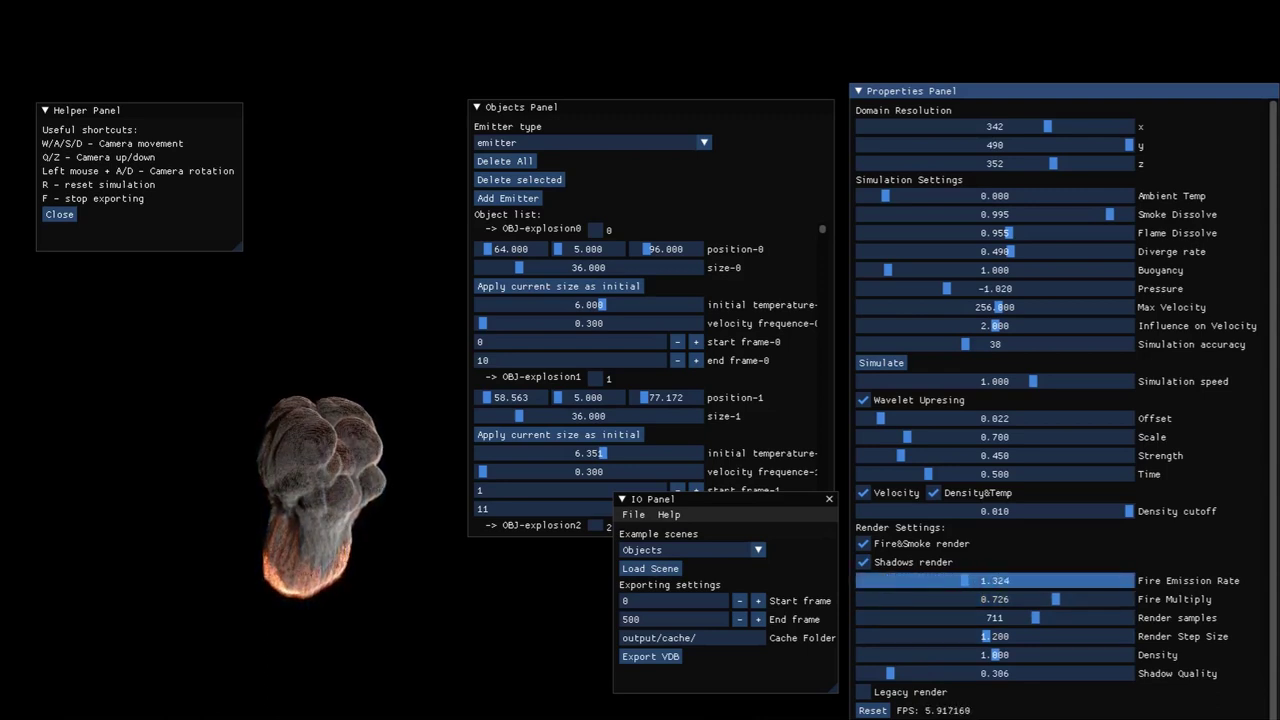
drag(1035, 617, 1080, 617)
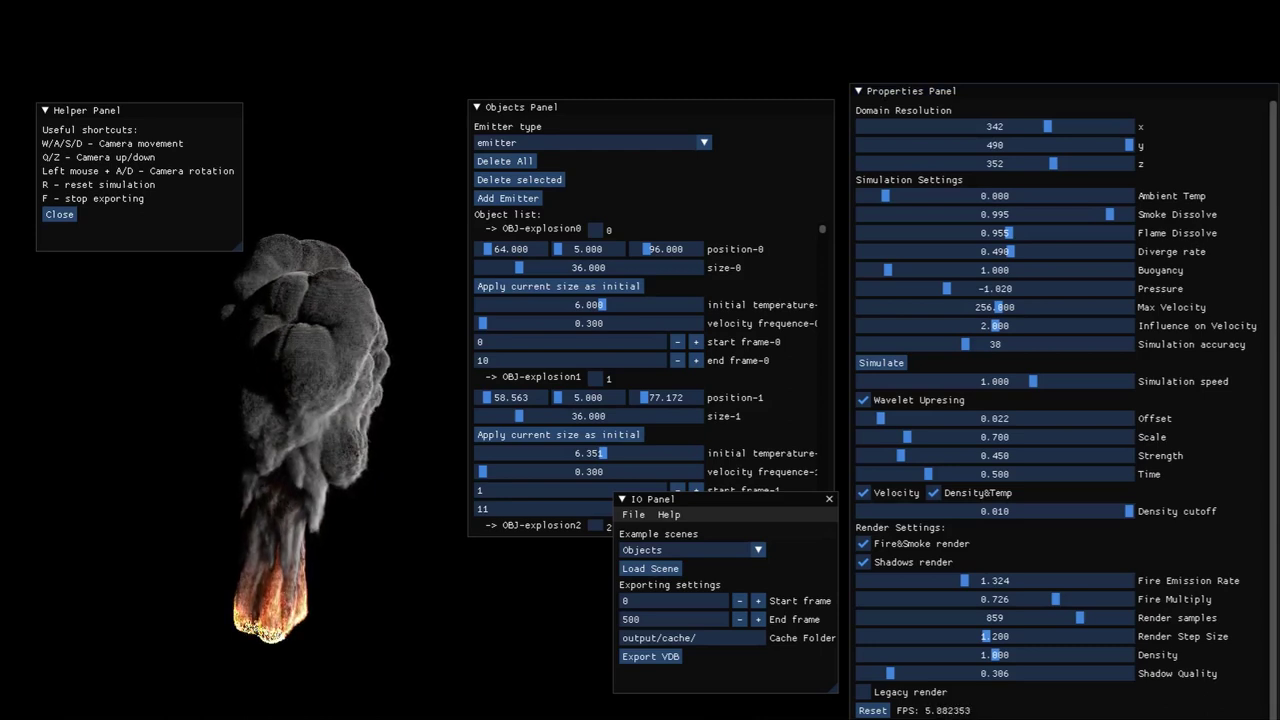
click(863, 692)
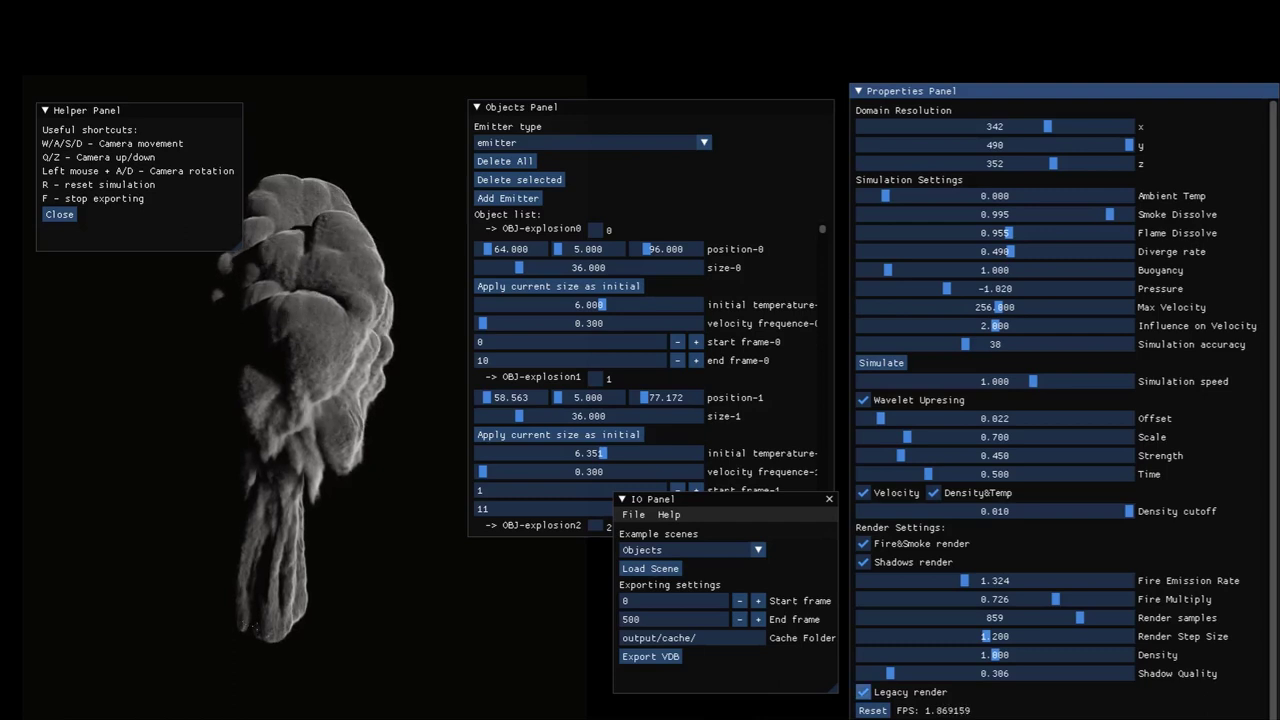
click(863, 692)
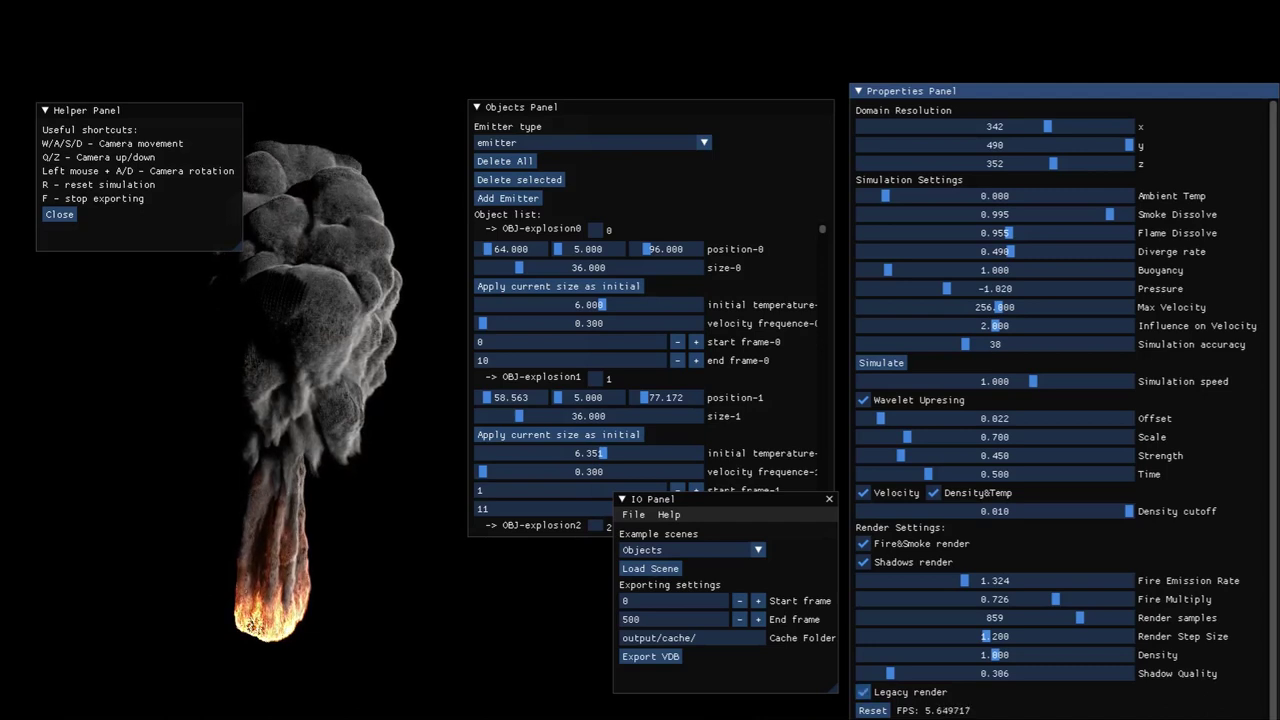
click(863, 692)
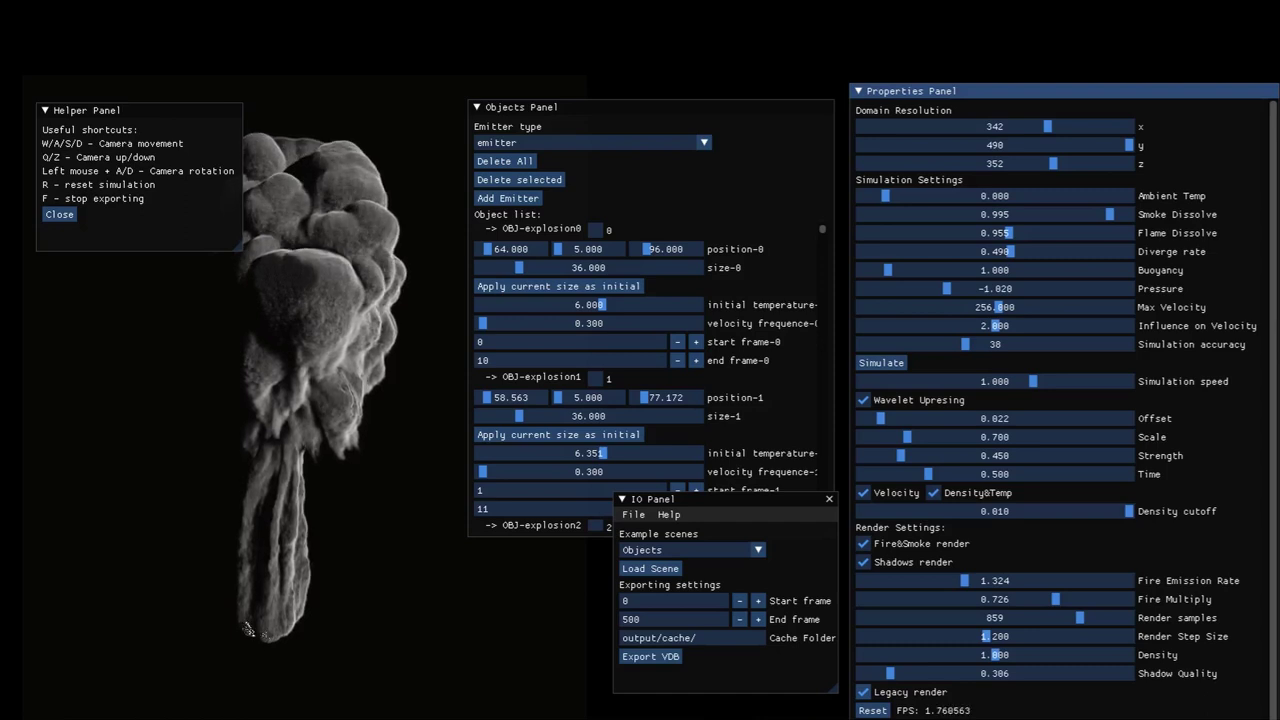
click(863, 691)
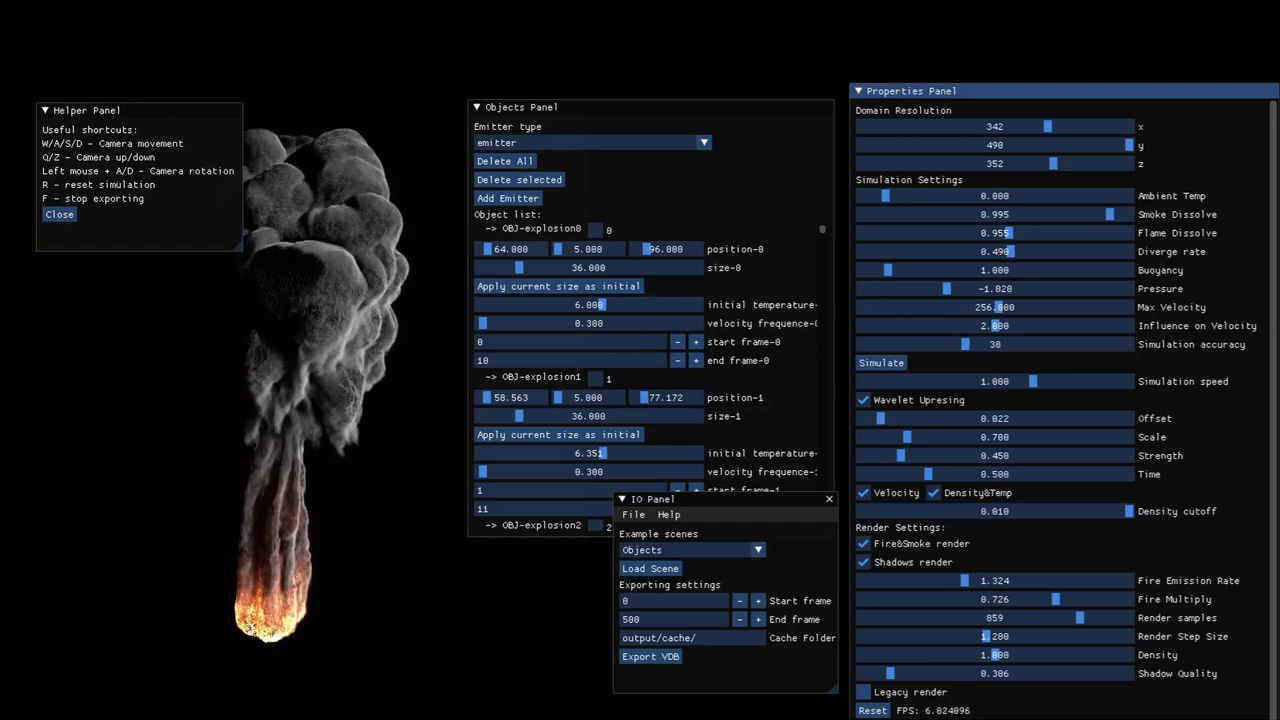
Reset the simulation with R and compare the new explosion in Legacy render
key(r)
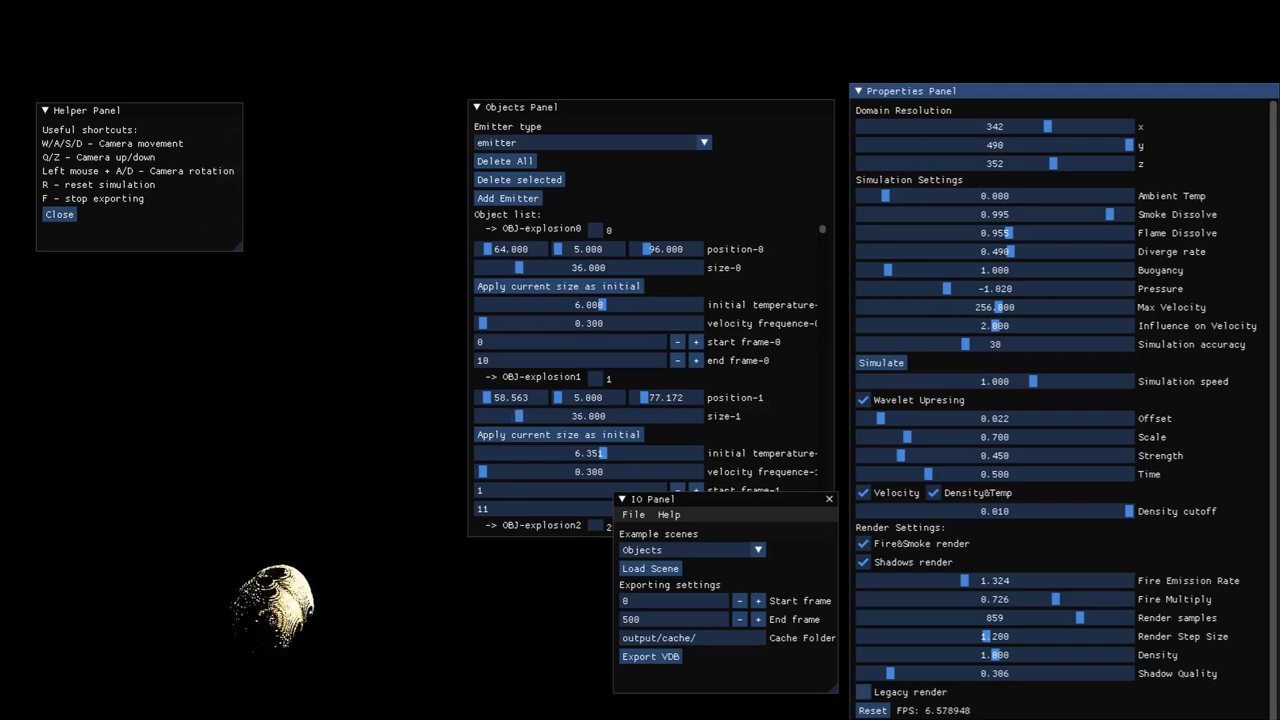
click(863, 691)
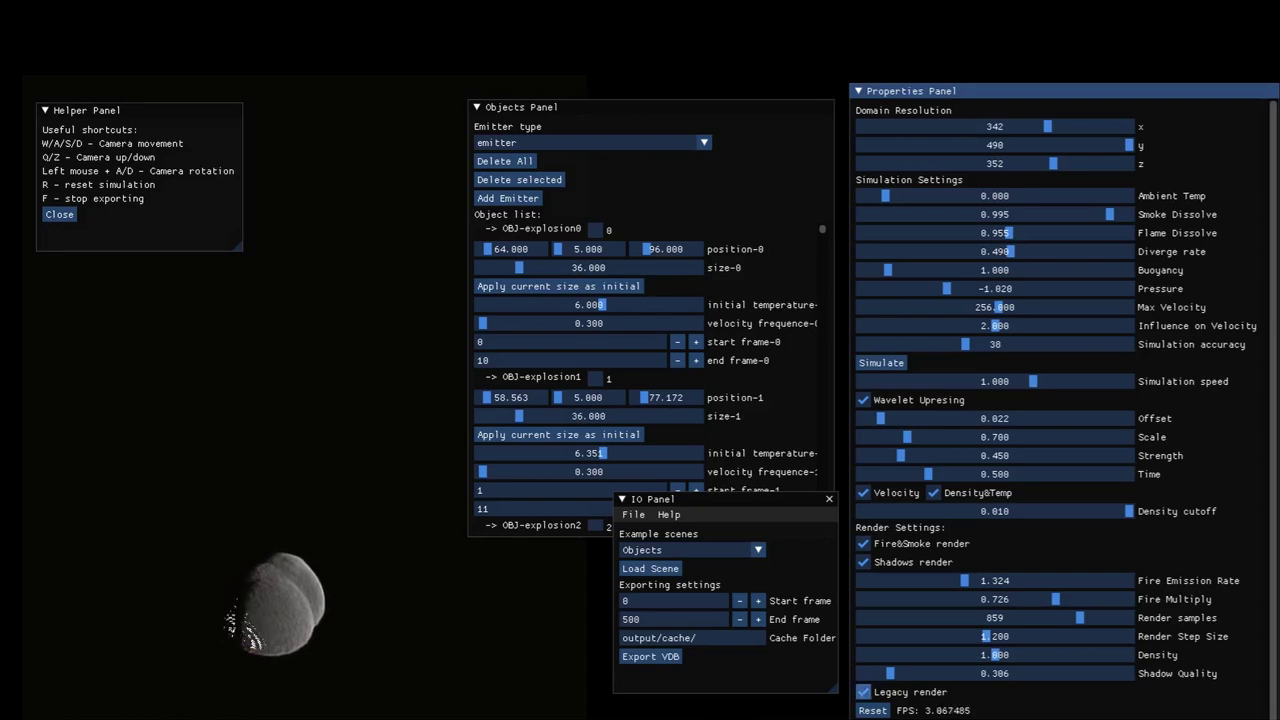
click(863, 691)
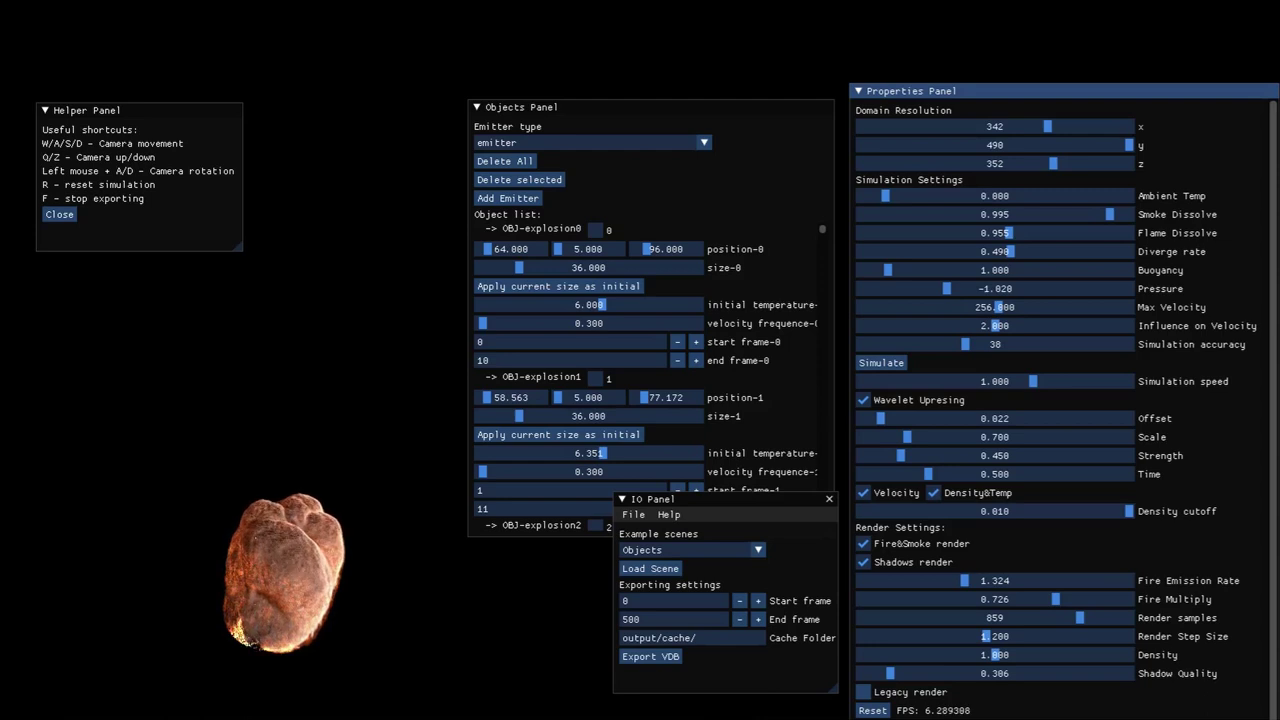
Toggle Legacy render on and off twice more as the plume grows, leaving it unchecked
click(863, 692)
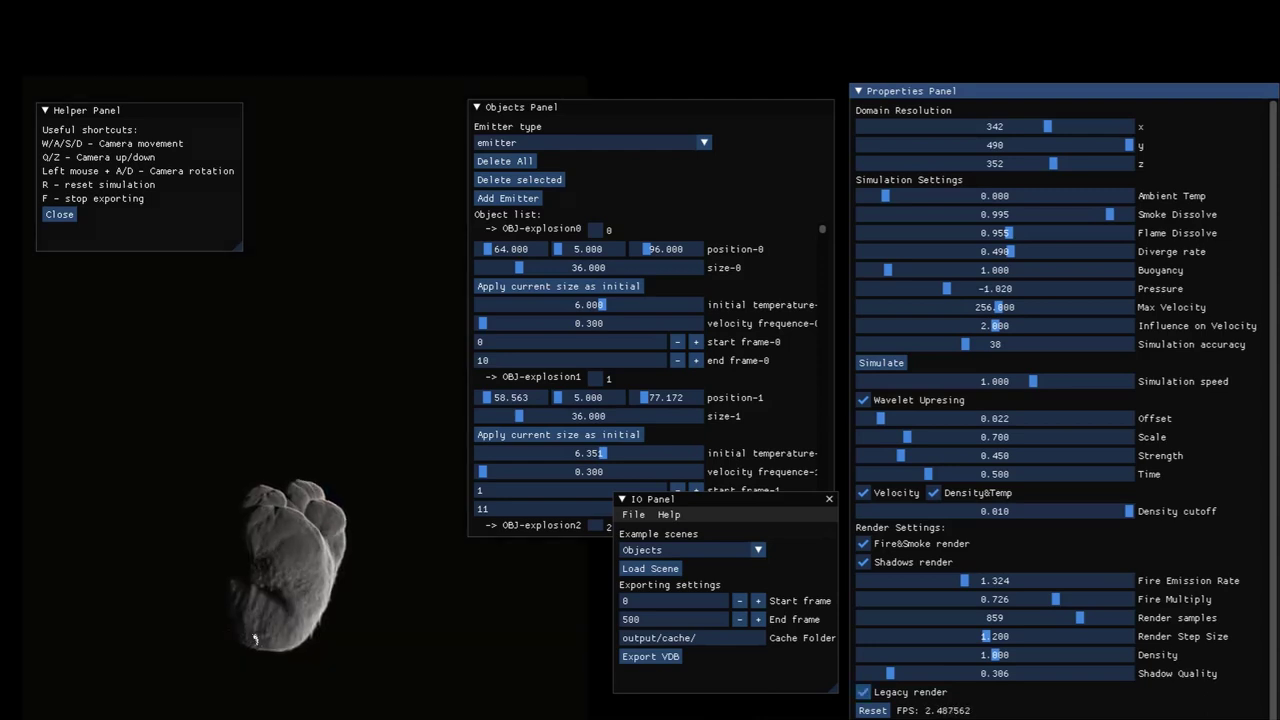
click(863, 692)
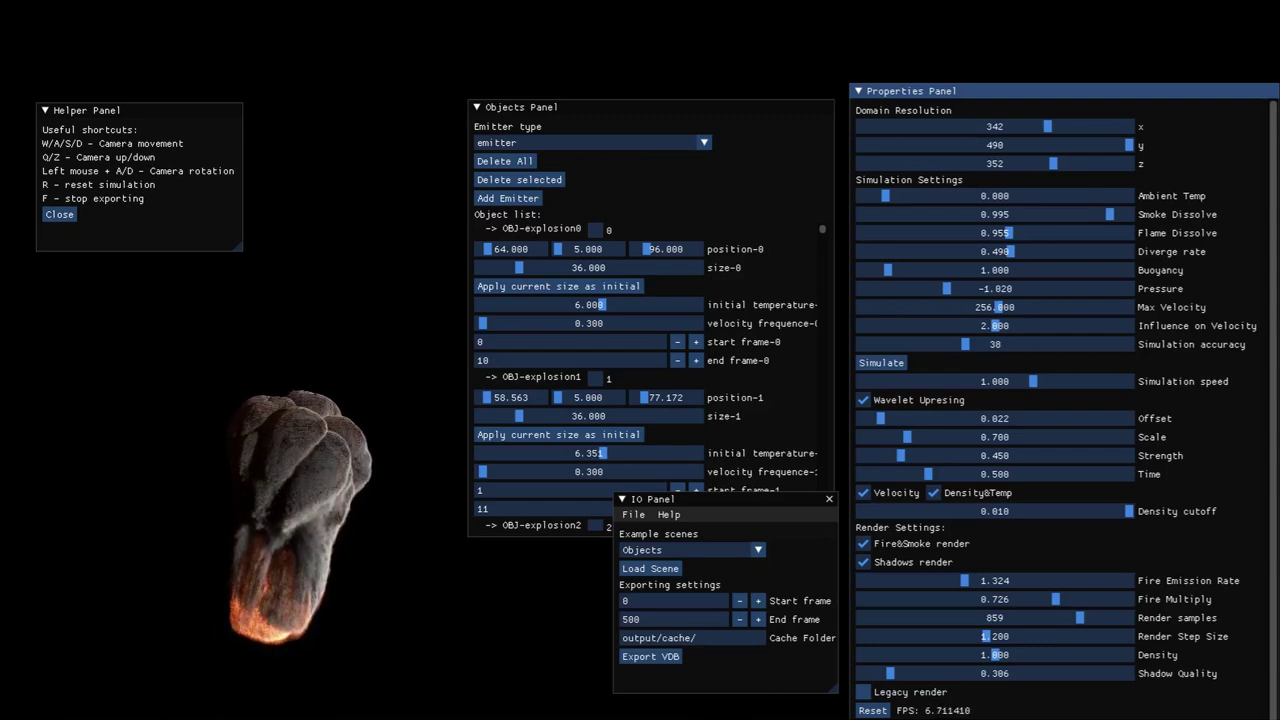
click(863, 691)
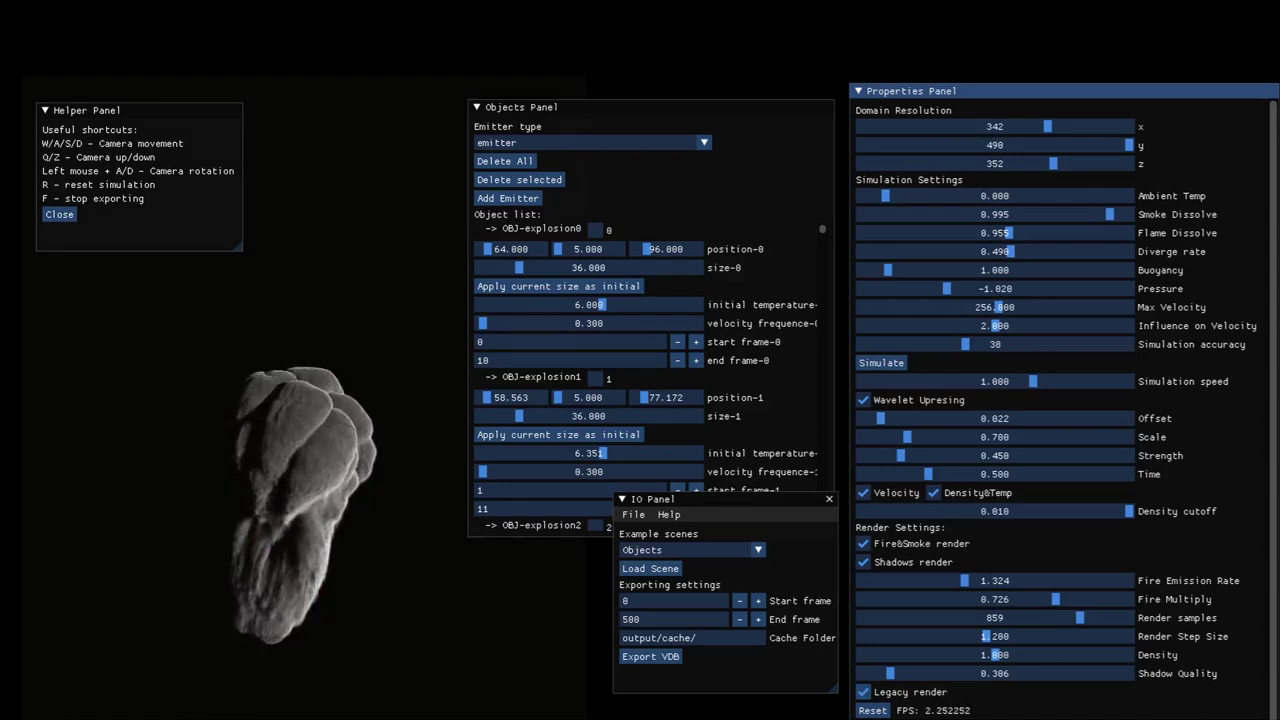
click(863, 691)
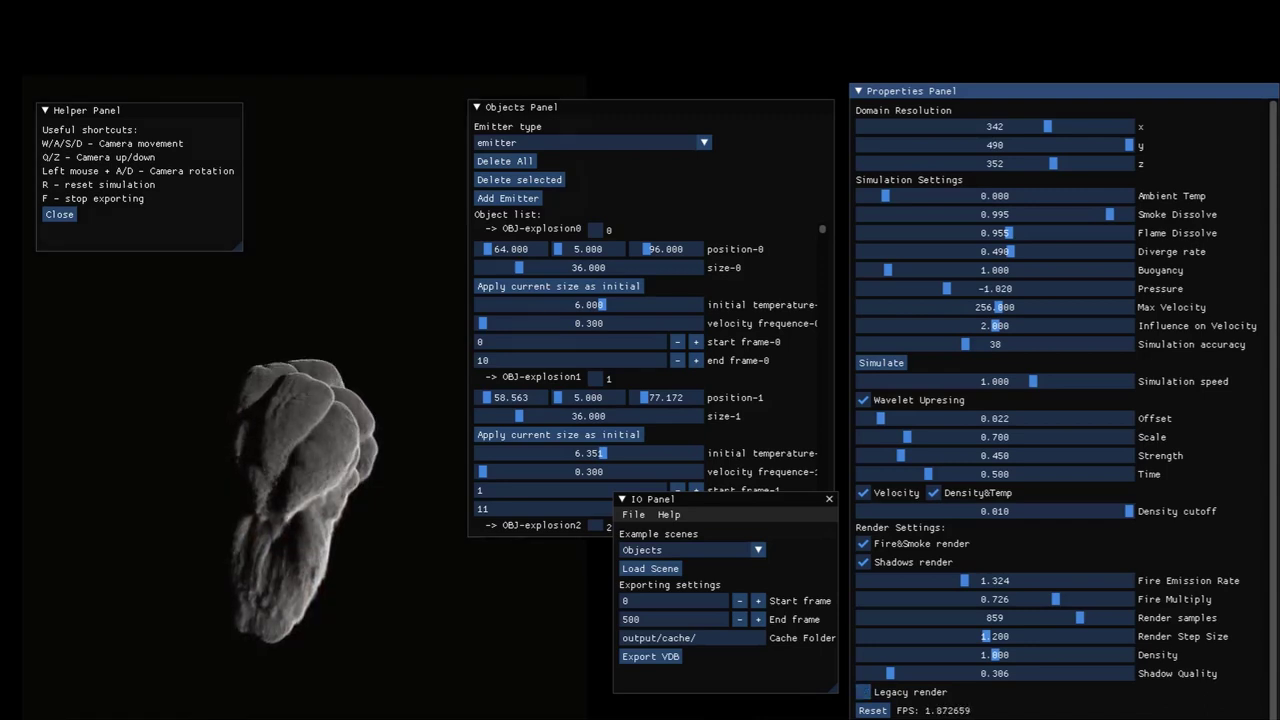